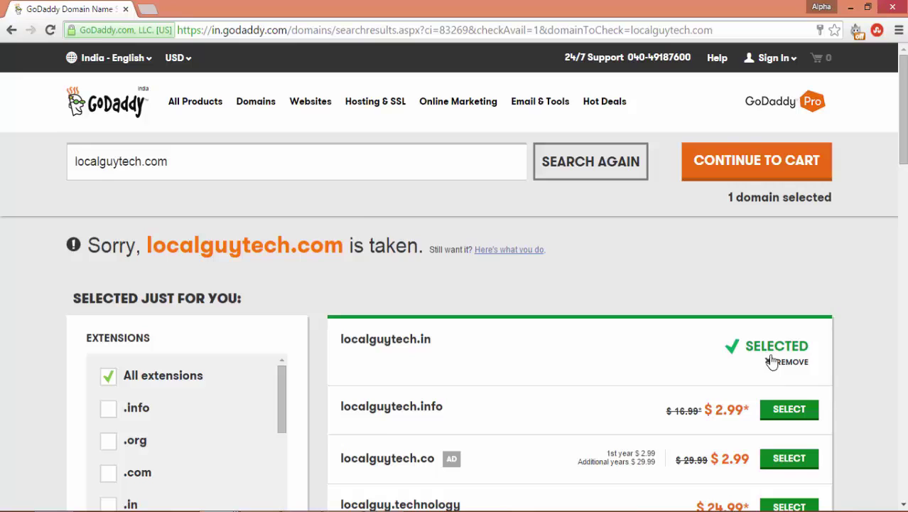
Keep localguytech.in selected and continue to the cart, declining the add-ons with No Thanks.
left_click(769, 361)
left_click(778, 323)
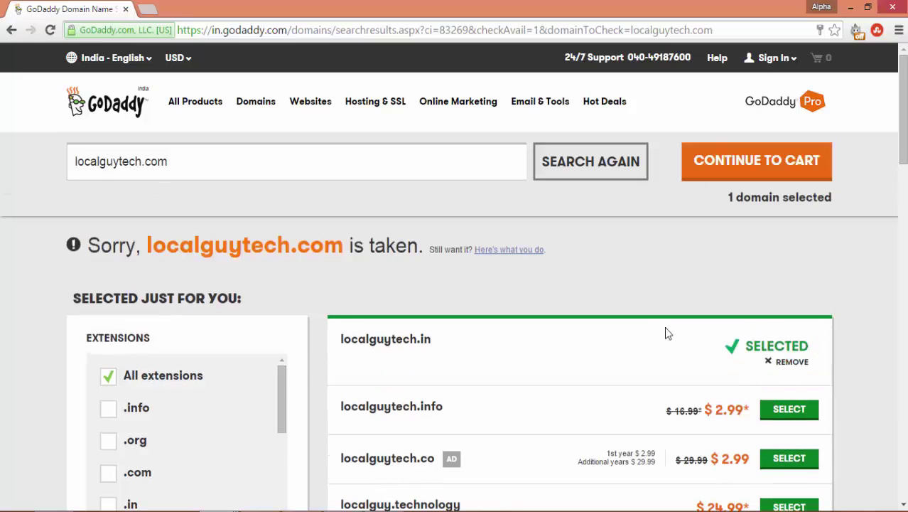
left_click(737, 178)
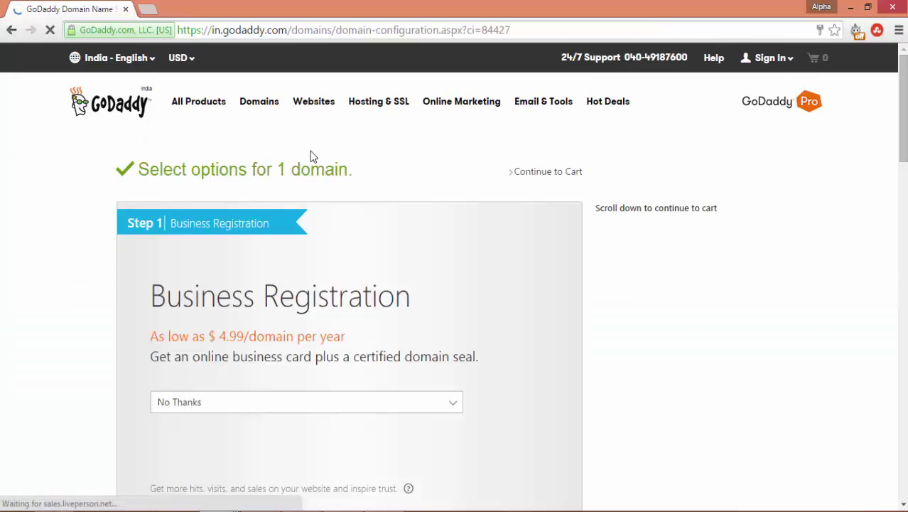
scroll(902, 199, "down", 5)
left_click_drag(905, 211, 903, 334)
left_click(533, 455)
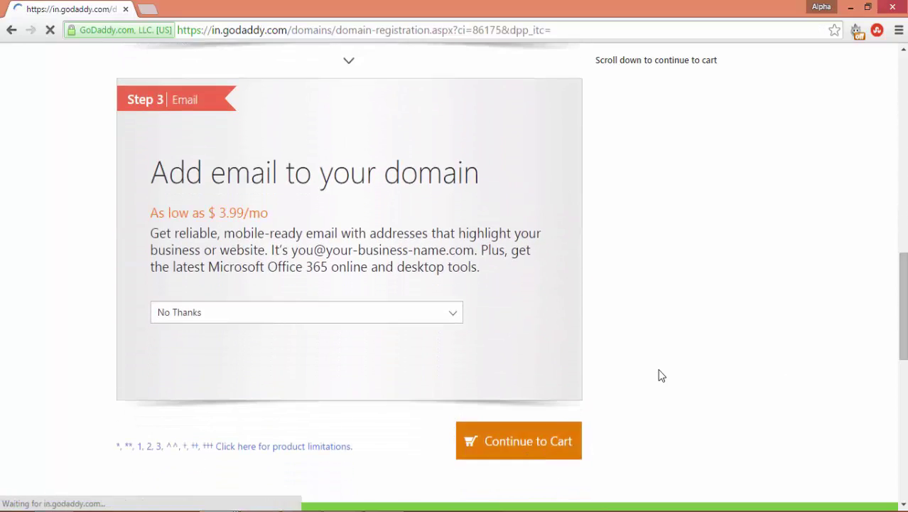
Fill in the New to GoDaddy registration form and submit it.
left_click_drag(904, 136, 906, 186)
left_click(295, 143)
key("Tab")
key("Tab")
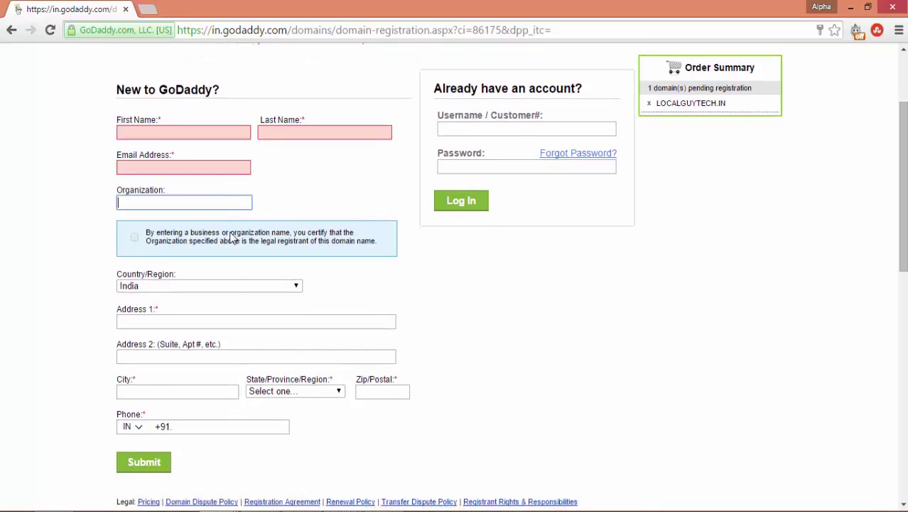
left_click(229, 323)
left_click(147, 469)
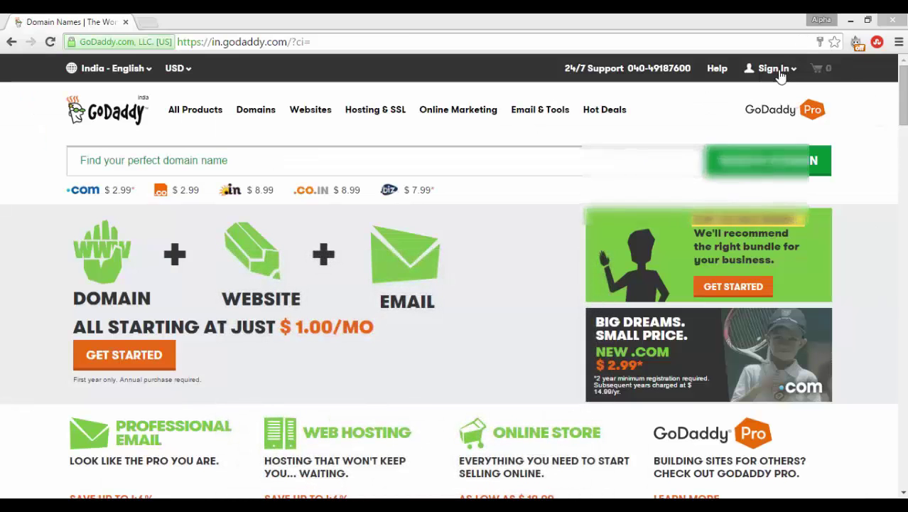
Sign in to GoDaddy and view localguytech.com's Domain Details with its HostGator nameservers.
left_click(771, 68)
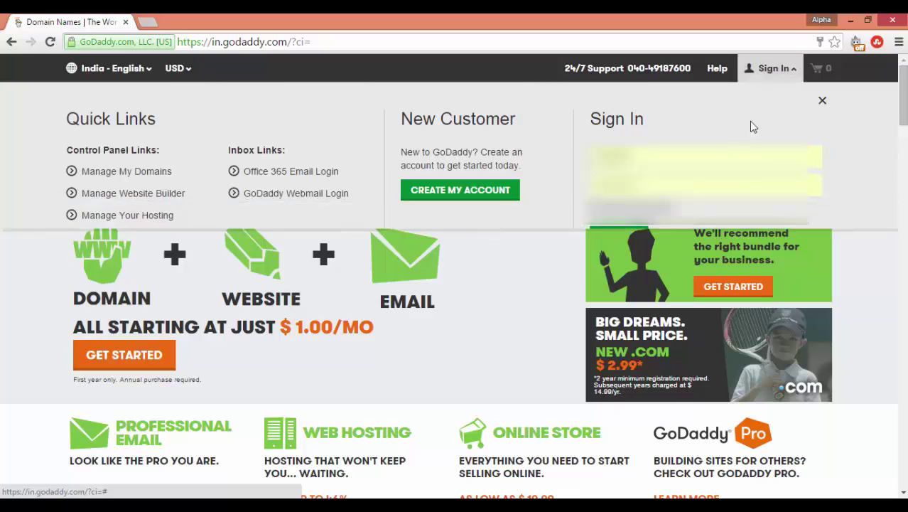
left_click(634, 239)
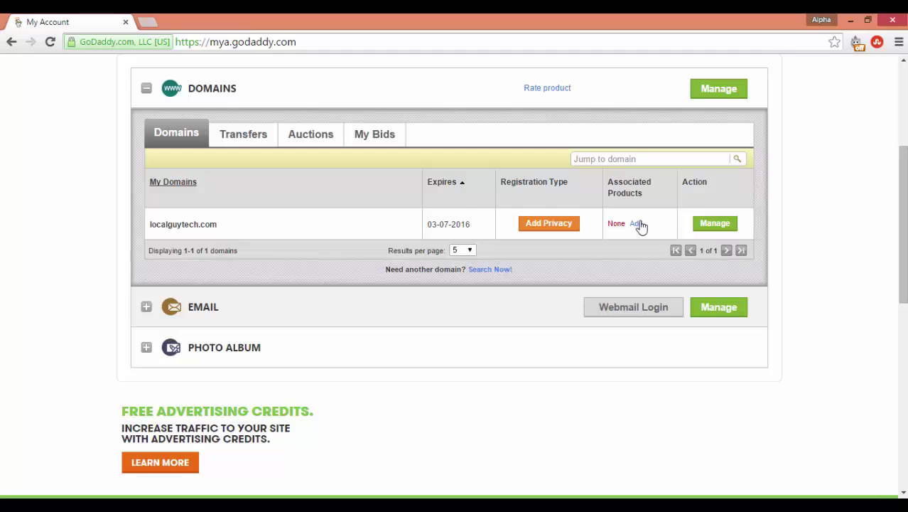
left_click(713, 225)
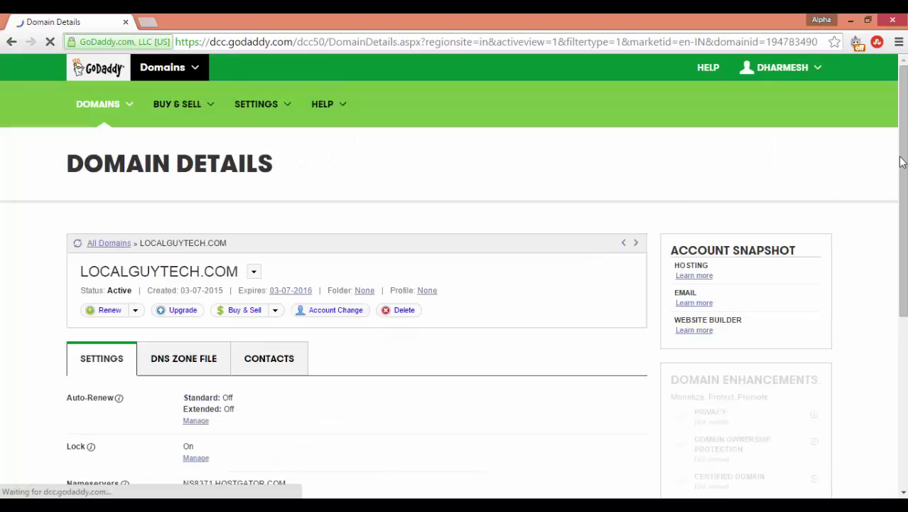
scroll(835, 182, "down", 5)
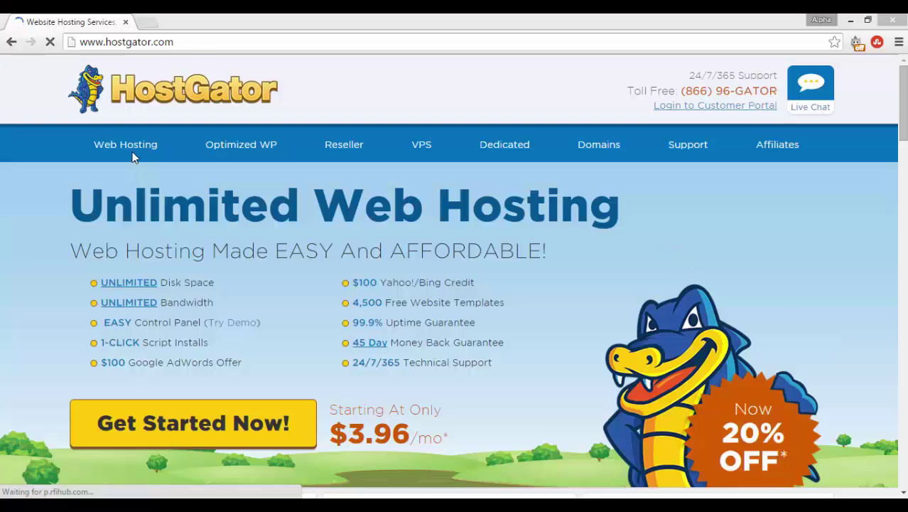
Set the HostGator Baby plan term to 1 Year and sign up for it.
left_click(128, 148)
scroll(214, 170, "down", 2)
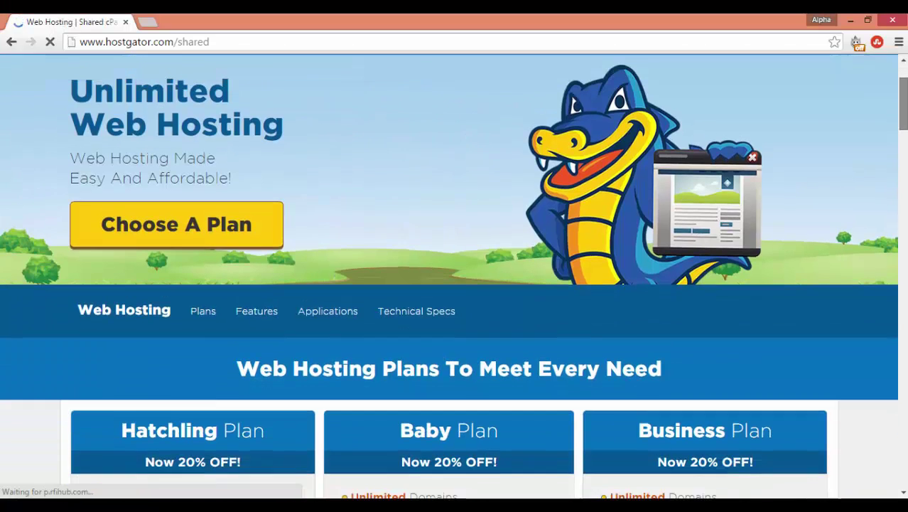
scroll(169, 193, "down", 3)
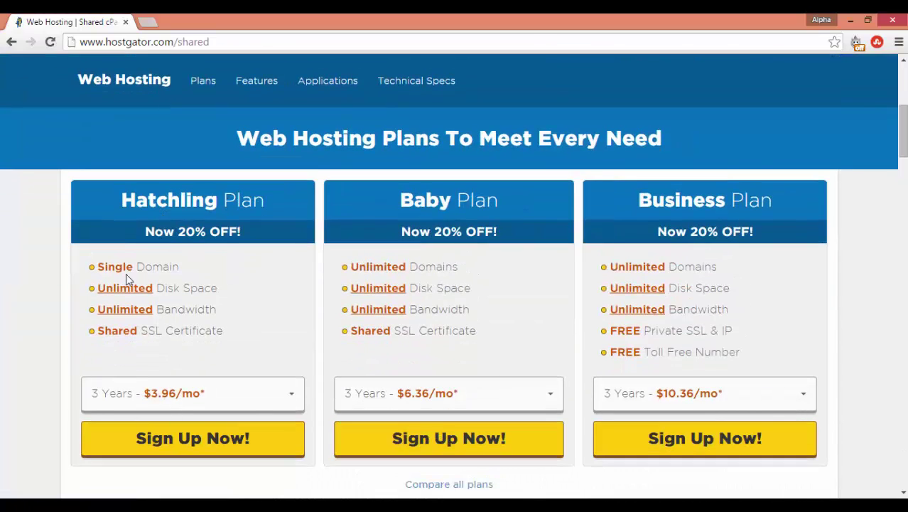
left_click(497, 400)
scroll(490, 369, "down", 3)
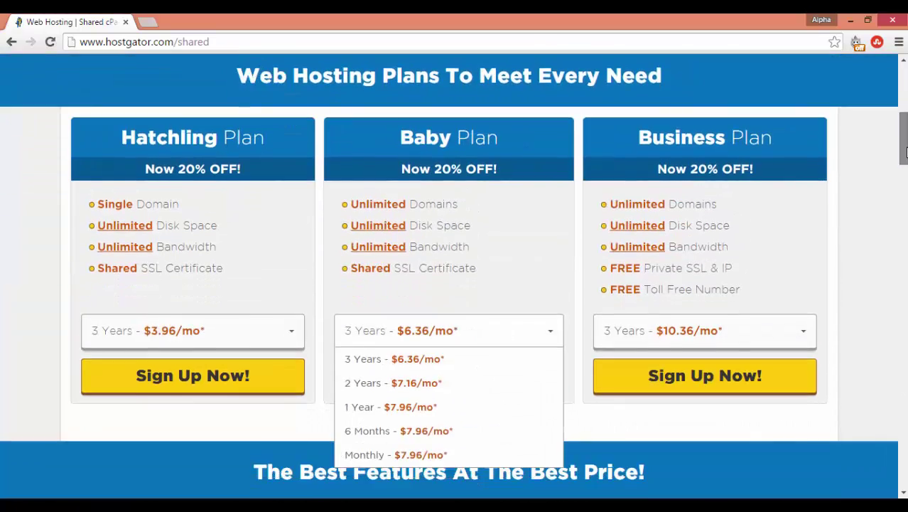
left_click(426, 352)
left_click(440, 229)
left_click(430, 304)
left_click(419, 283)
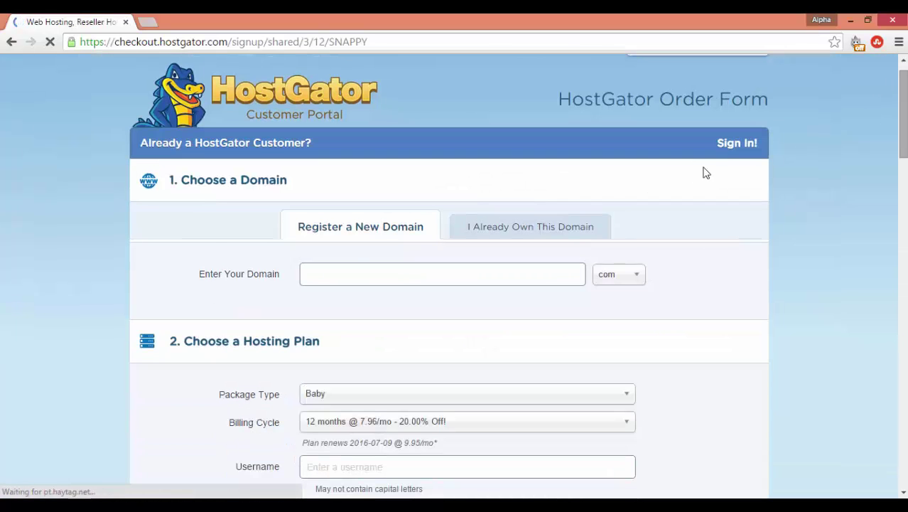
Choose I Already Own This Domain, keep 12-month billing, enter a username, and accept the terms.
left_click(497, 230)
scroll(835, 175, "down", 3)
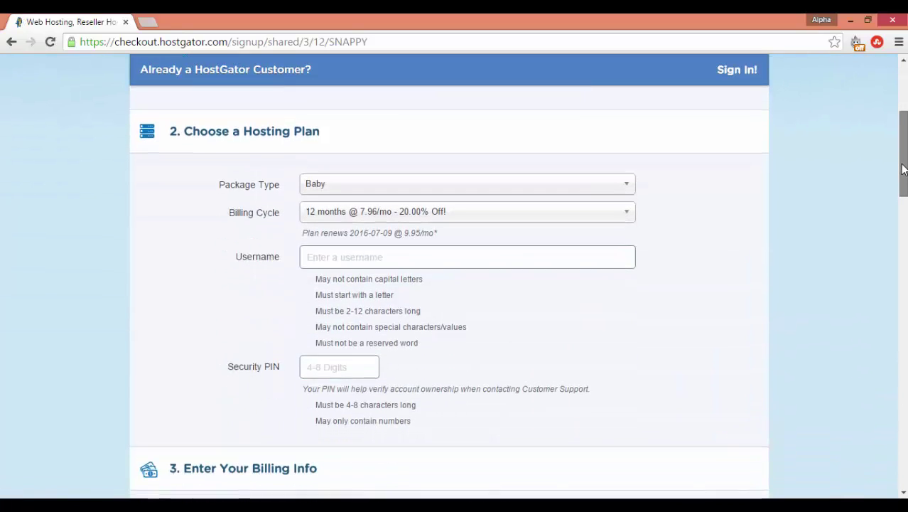
left_click(353, 206)
left_click(341, 273)
left_click(332, 259)
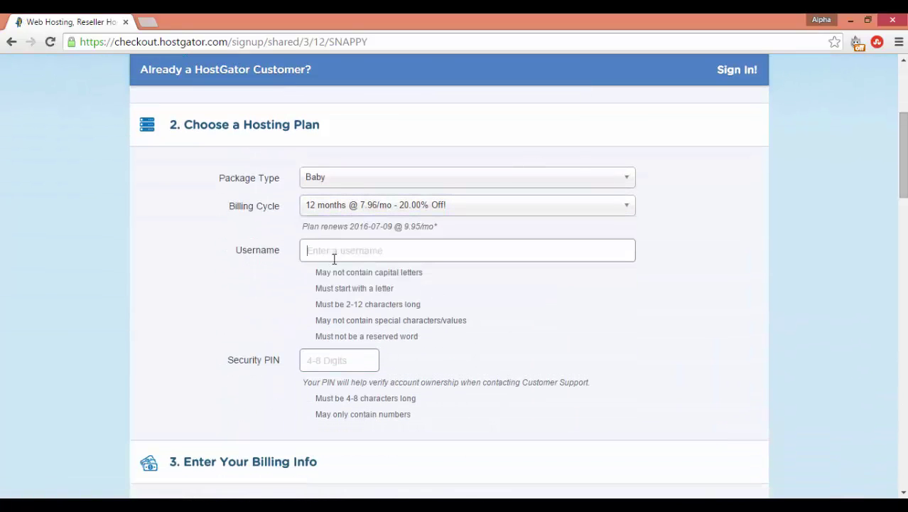
left_click_drag(904, 178, 904, 448)
left_click(300, 379)
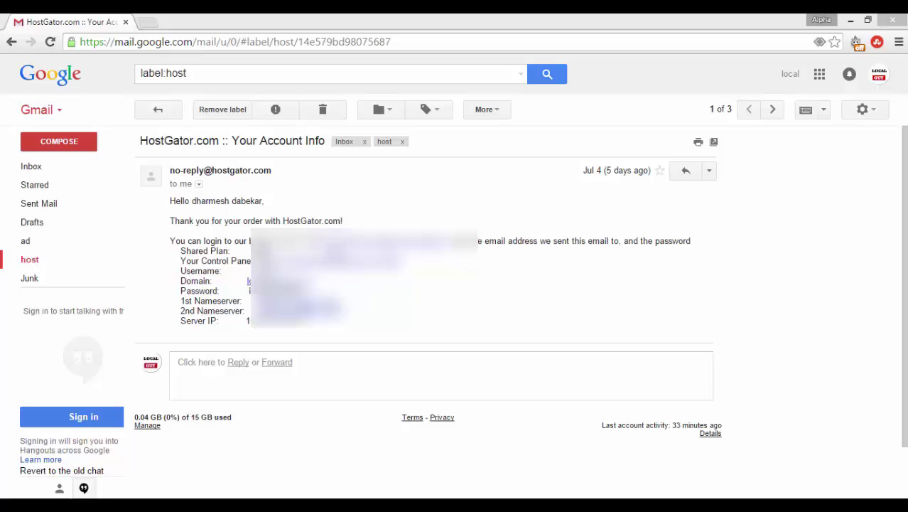
Review the control panel, username, domain, password and nameserver lines, then open the Control Panel link.
left_click_drag(400, 262, 194, 262)
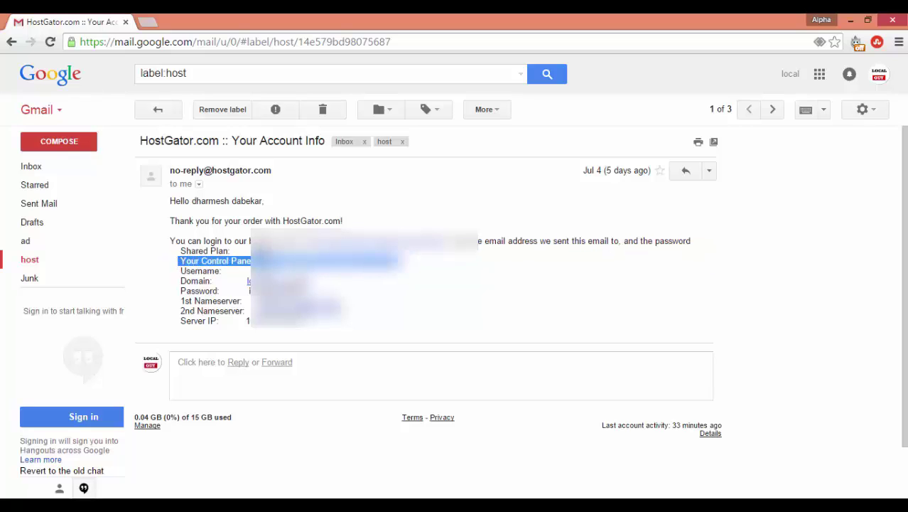
left_click_drag(273, 272, 220, 274)
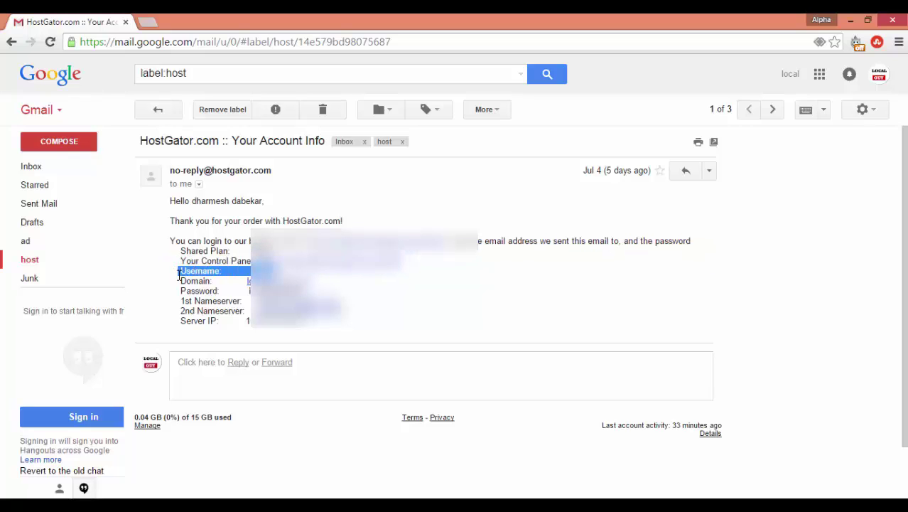
left_click_drag(307, 282, 178, 283)
left_click_drag(302, 292, 179, 292)
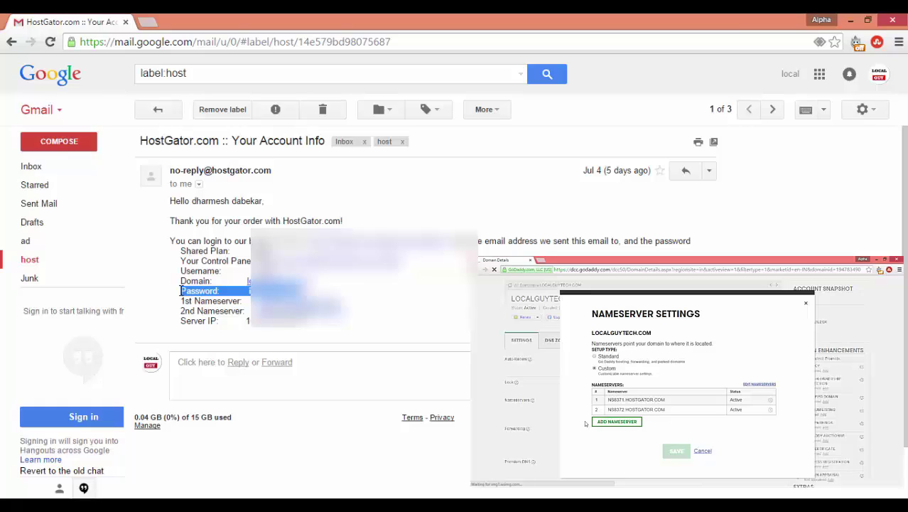
left_click_drag(311, 328, 186, 302)
left_click(361, 331)
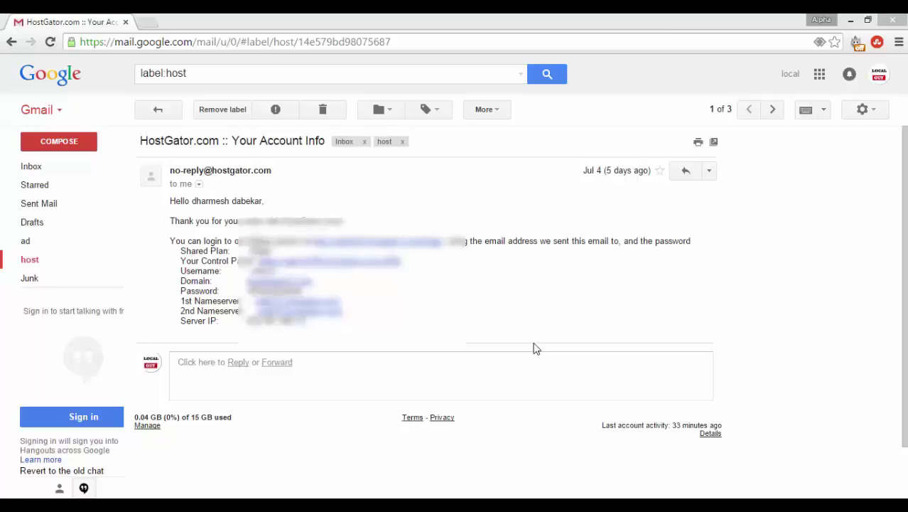
left_click(313, 261)
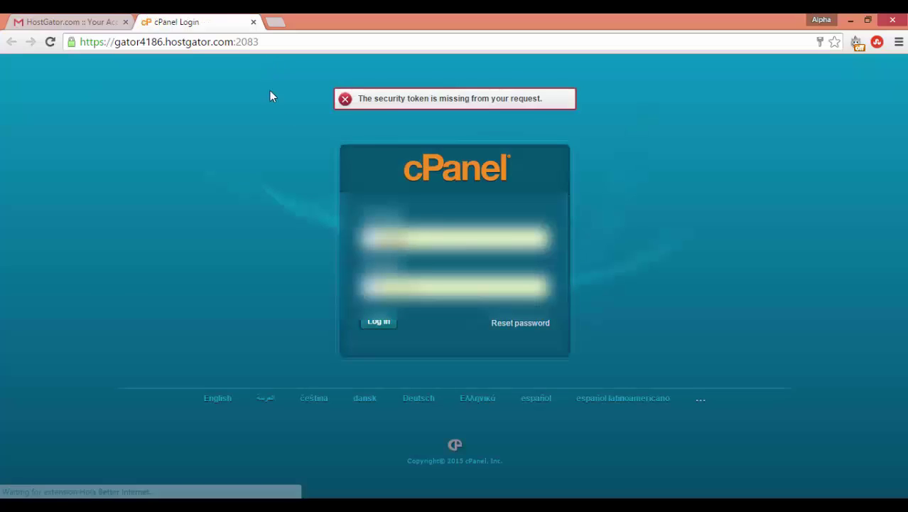
Log in to cPanel with the account username and password and go to Subdomains.
left_click(380, 323)
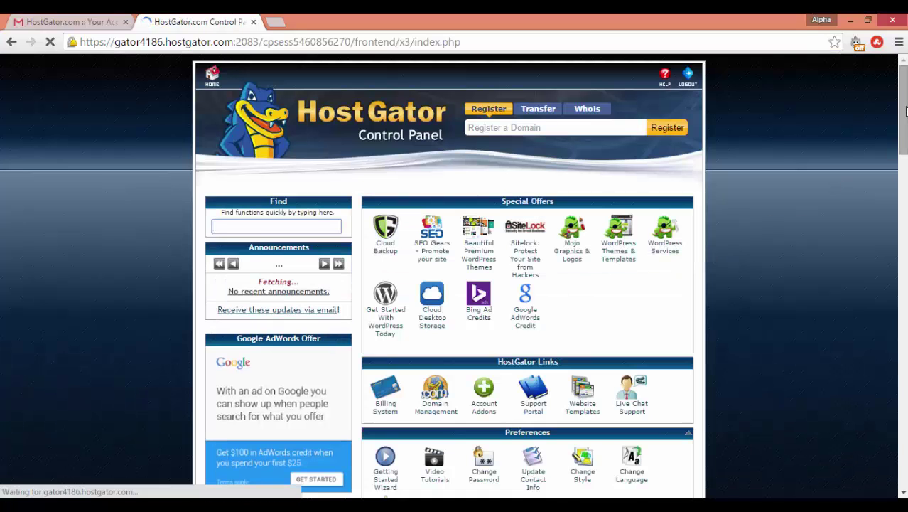
left_click_drag(905, 111, 906, 280)
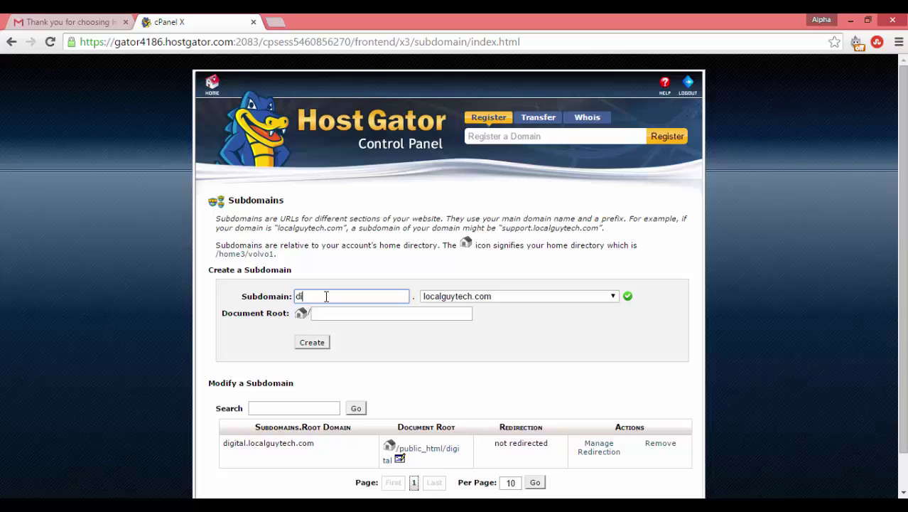
Create subdomain digital1.localguytech.com with its auto-filled document root, then return to cPanel home.
type("gital1")
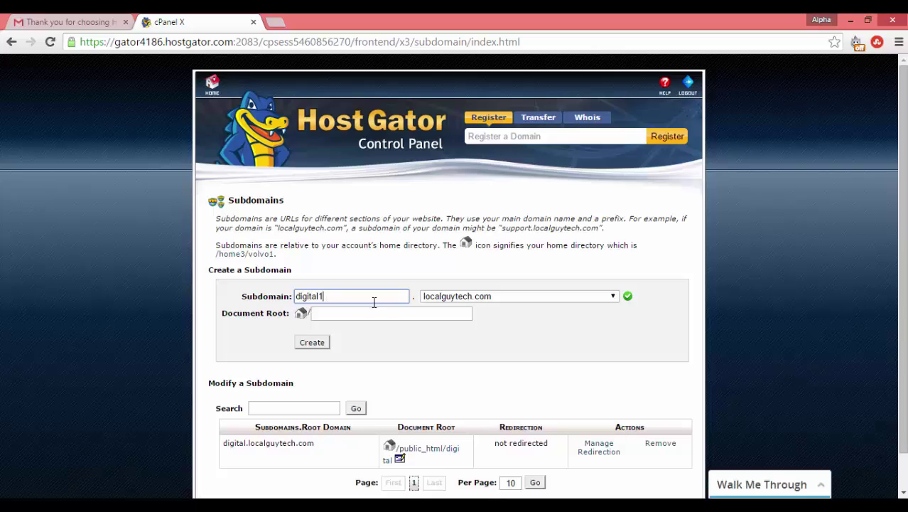
left_click(730, 283)
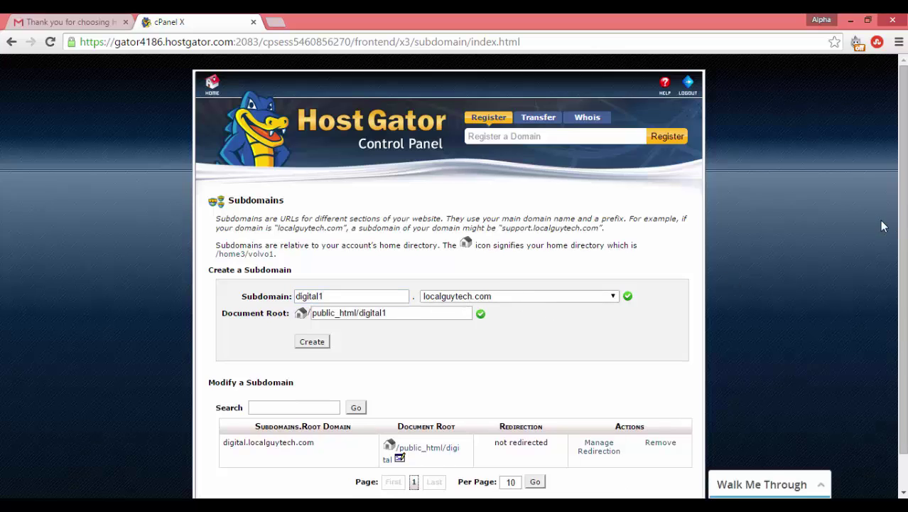
scroll(817, 263, "down", 1)
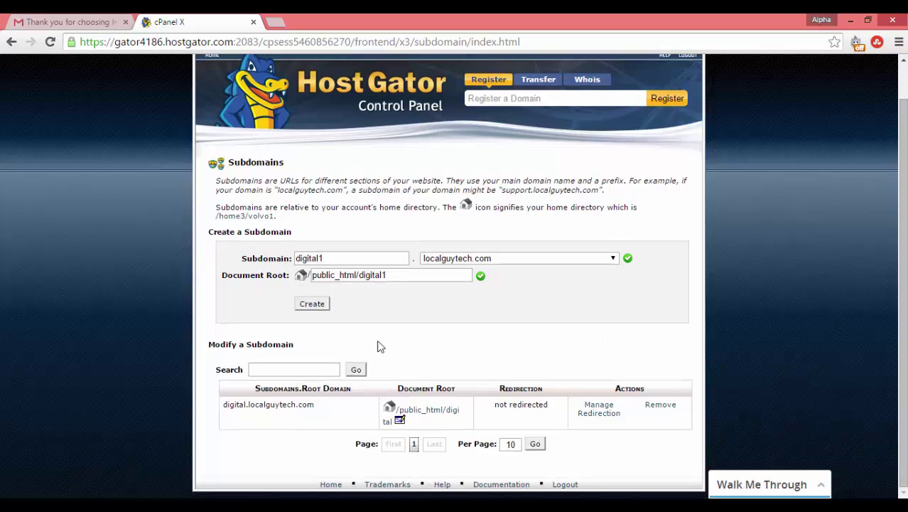
key("Return")
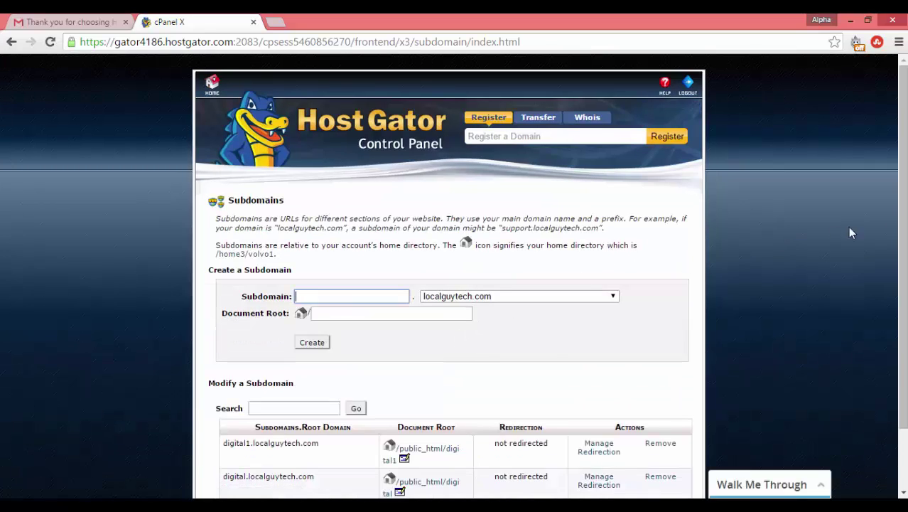
scroll(904, 255, "down", 2)
left_click_drag(904, 256, 905, 267)
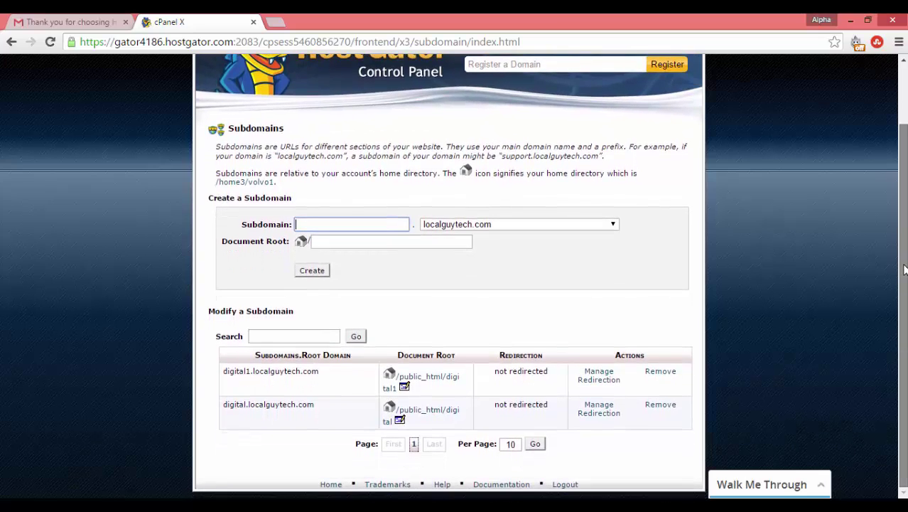
scroll(904, 268, "up", 1)
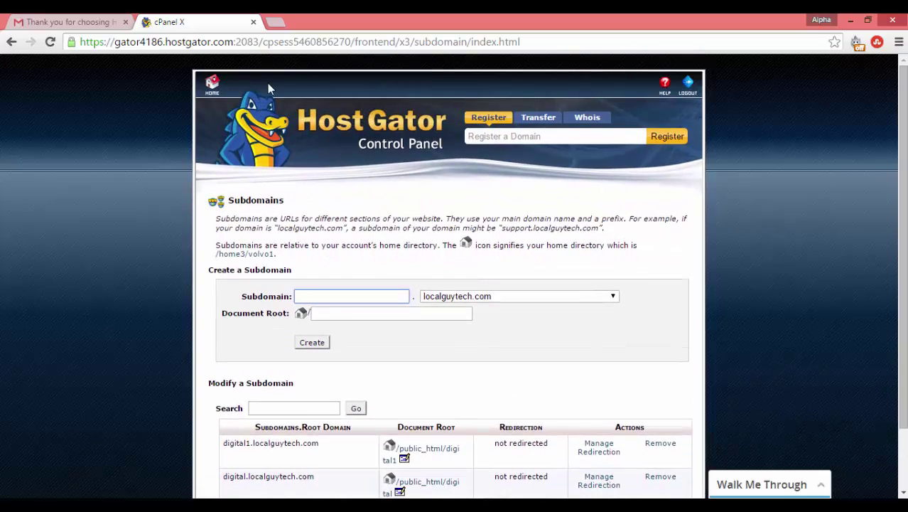
left_click(213, 85)
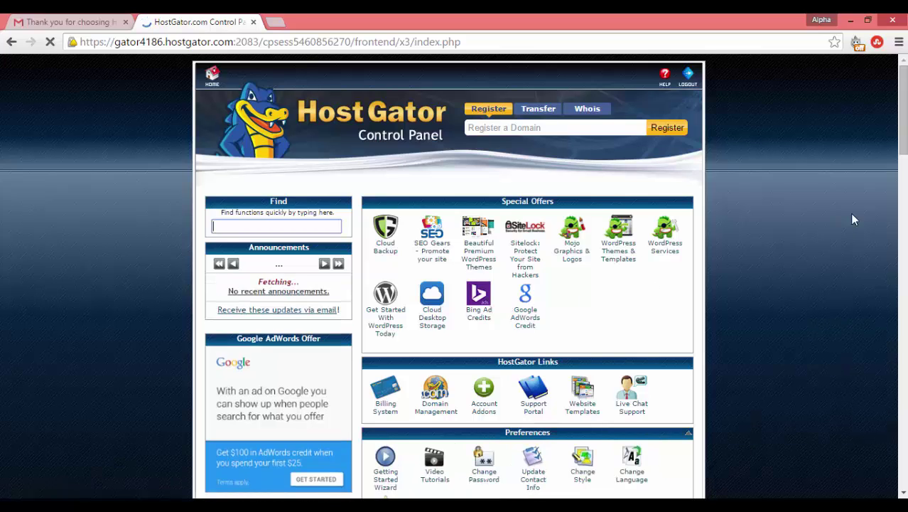
Open QuickInstall from Software/Services and go to its WordPress 4.2.2 free install page.
left_click_drag(905, 167, 905, 328)
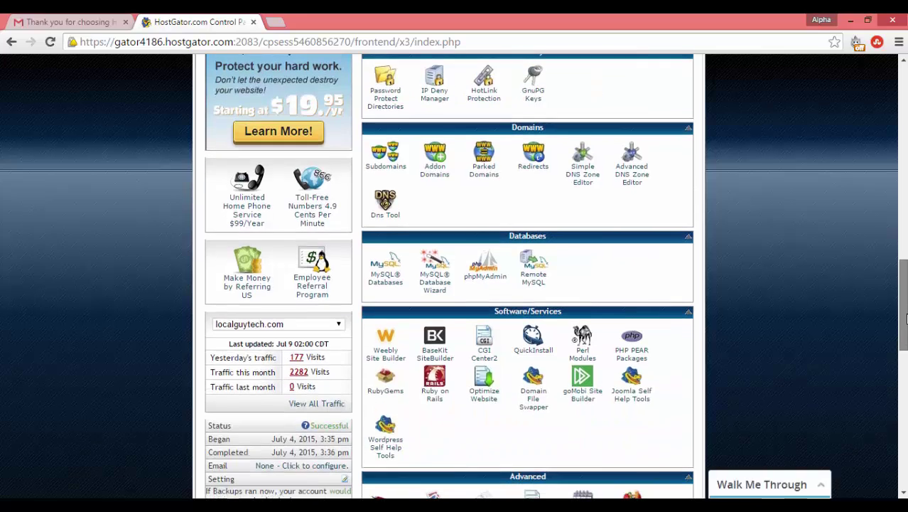
left_click(542, 351)
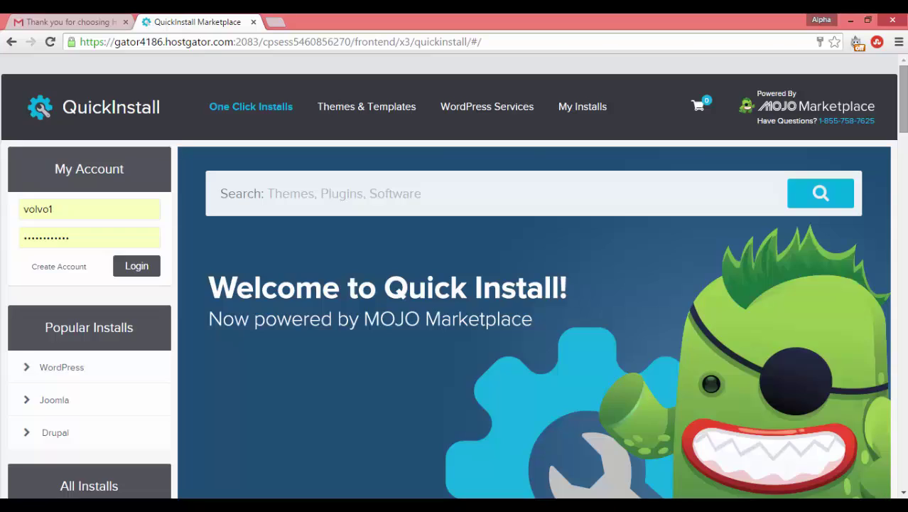
scroll(513, 214, "down", 5)
left_click(416, 275)
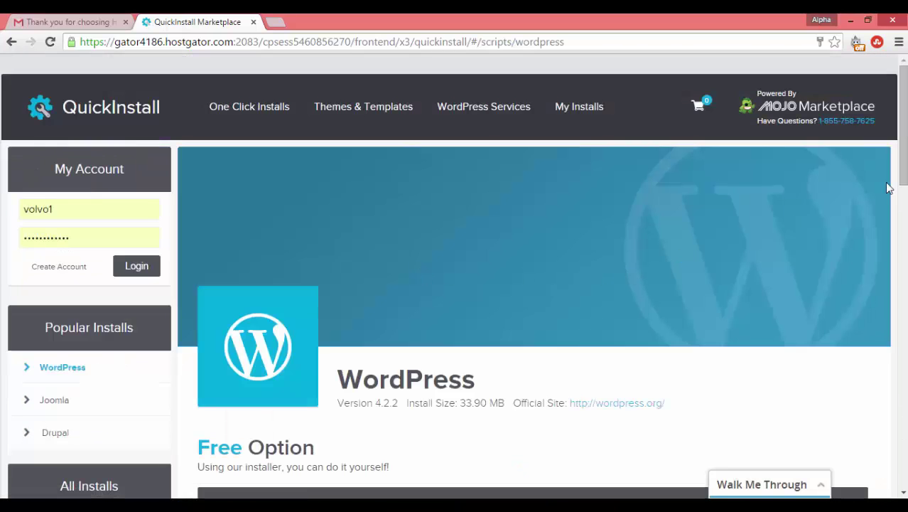
left_click_drag(902, 142, 902, 219)
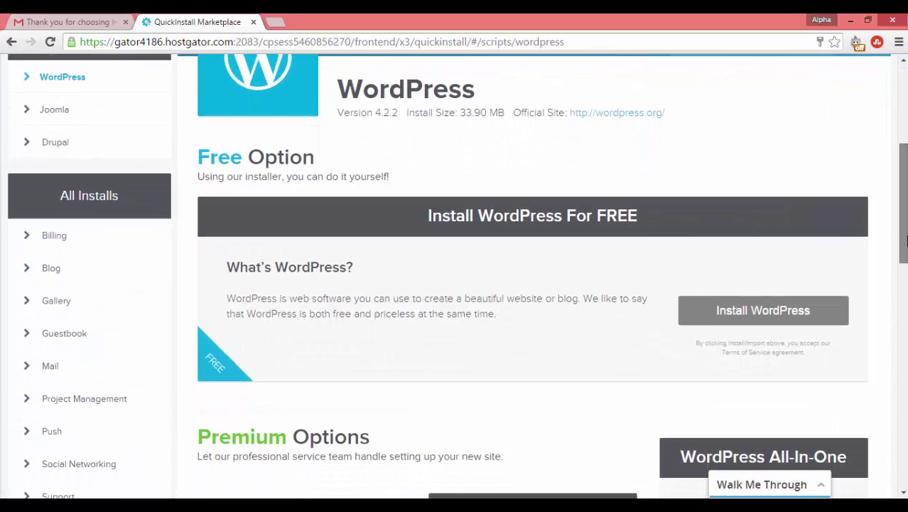
Open the WordPress install form and choose digital1.localguytech.com as the install domain.
scroll(904, 239, "down", 1)
left_click(818, 258)
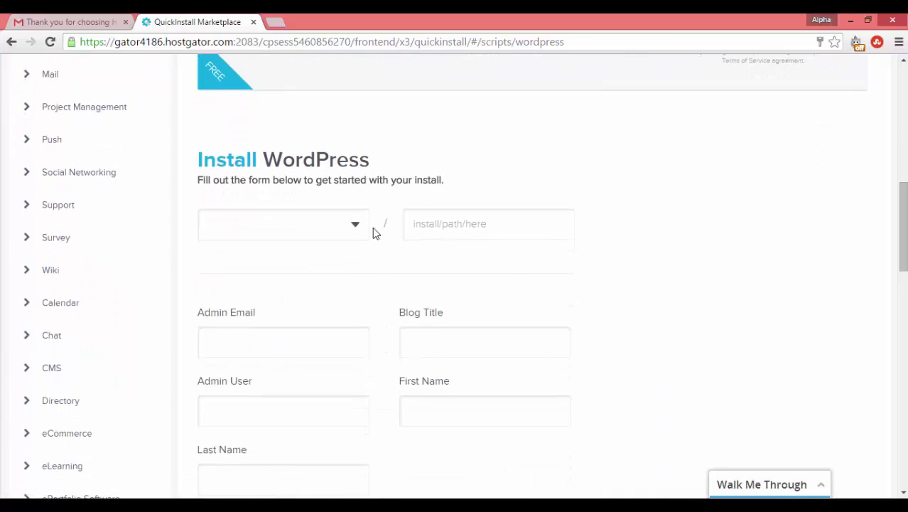
left_click(355, 226)
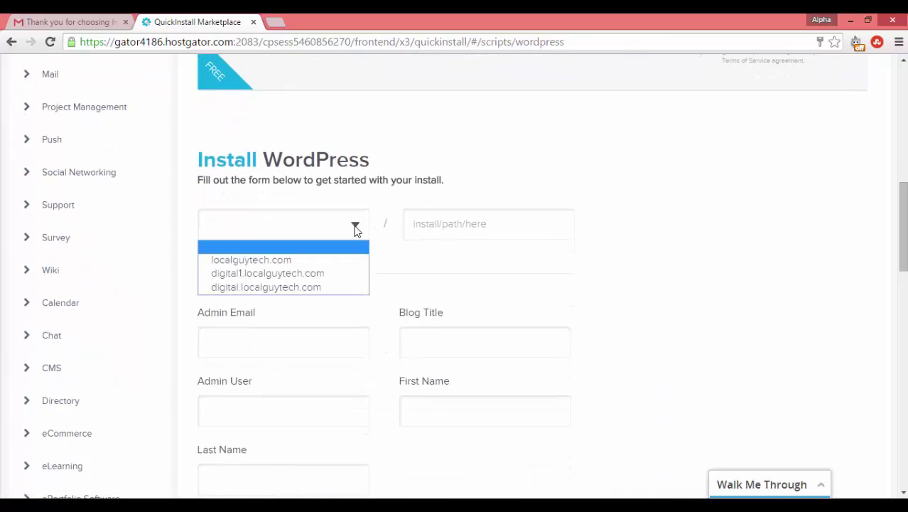
left_click(262, 276)
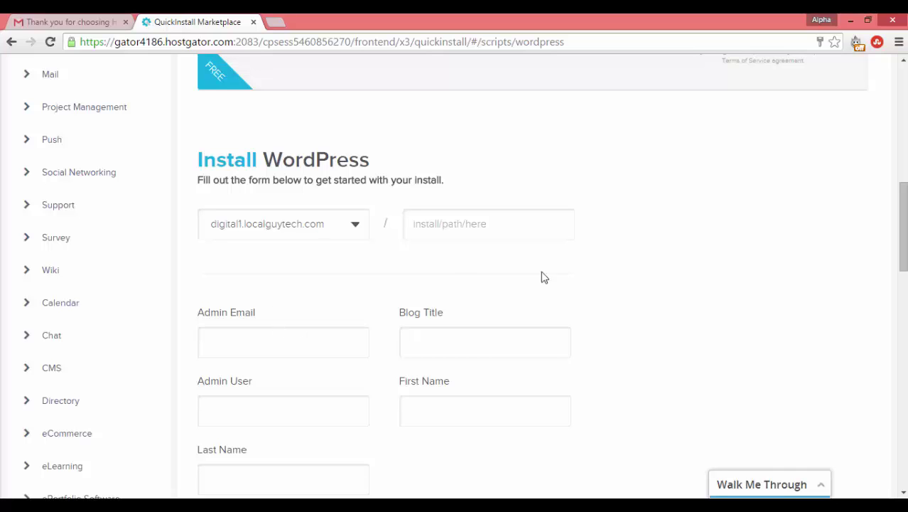
left_click_drag(903, 213, 903, 230)
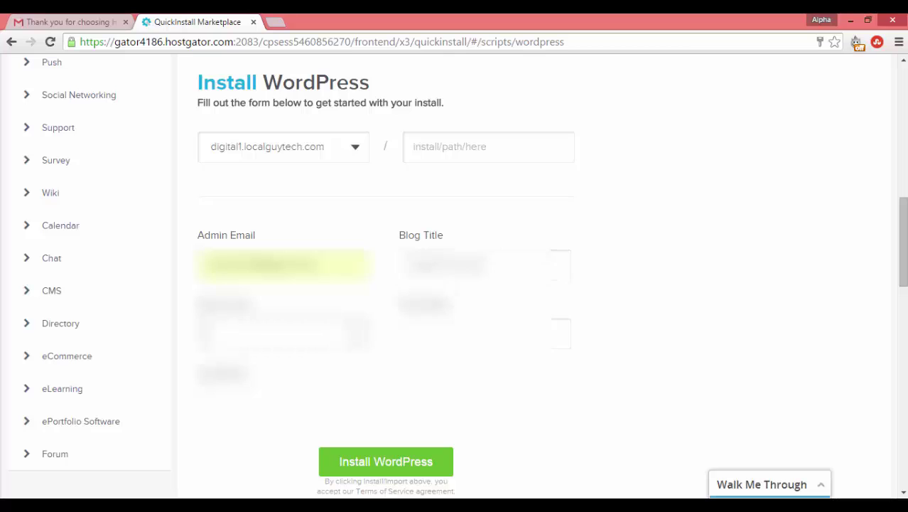
Fill the blog title, admin user and name fields from saved suggestions and start installing.
left_click(416, 335)
left_click(206, 423)
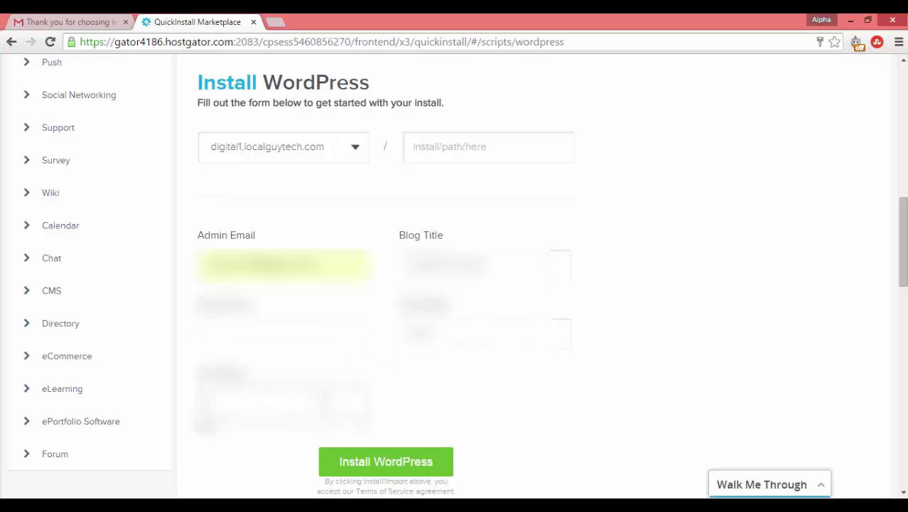
left_click(327, 425)
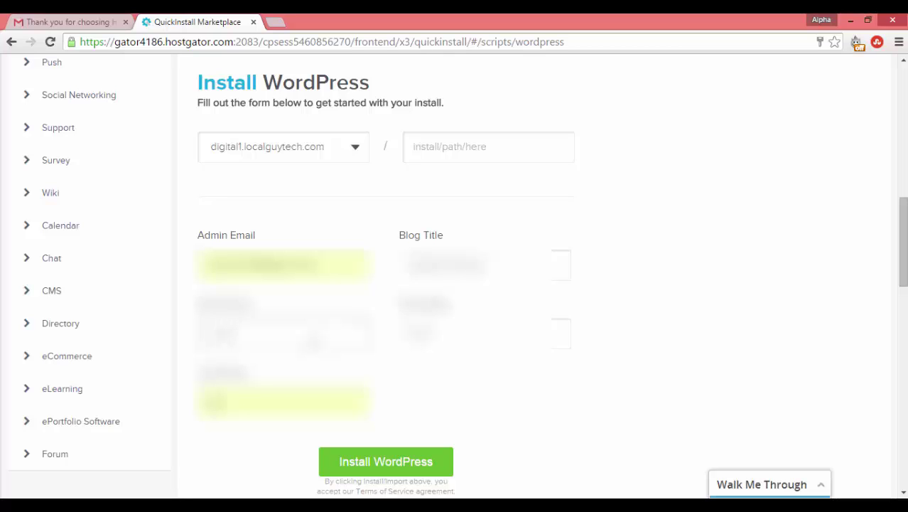
left_click(372, 464)
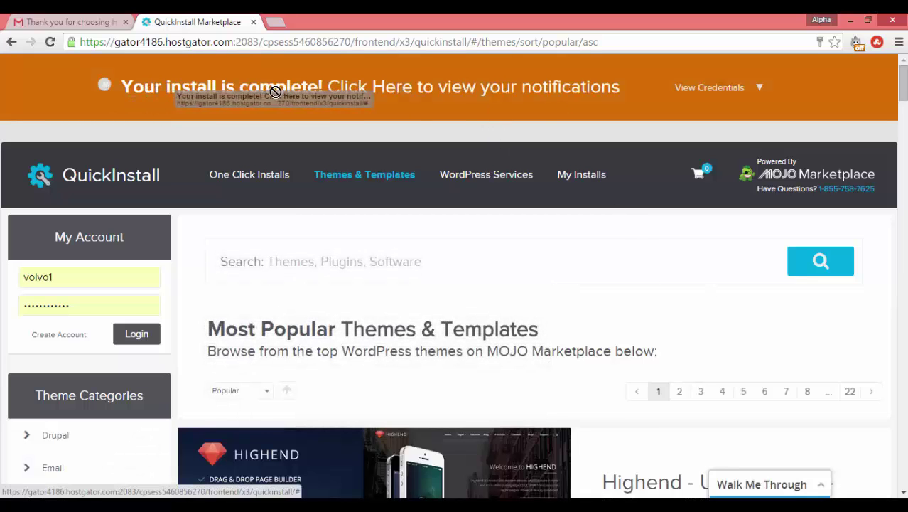
Reveal the login credentials for the completed WordPress install.
left_click(759, 88)
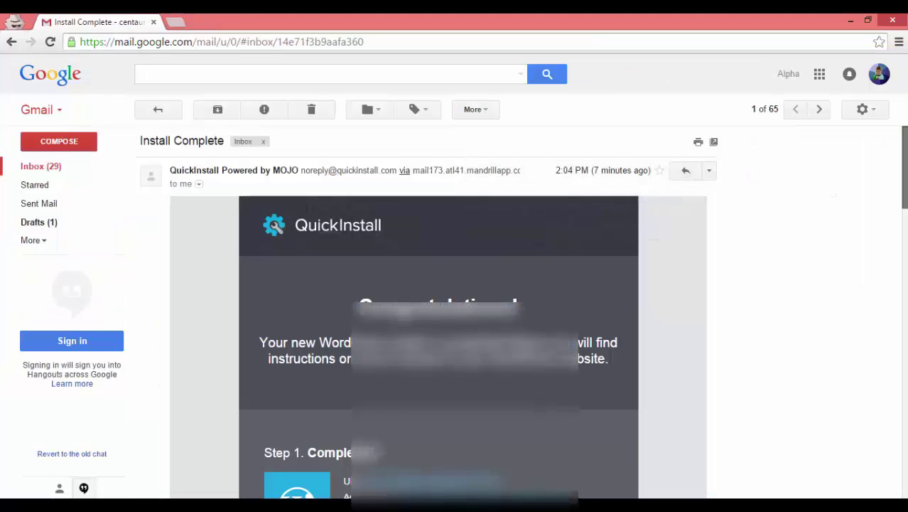
Open the new digital1.localguytech.com site from the email, select its address, and return to Gmail.
scroll(734, 292, "down", 3)
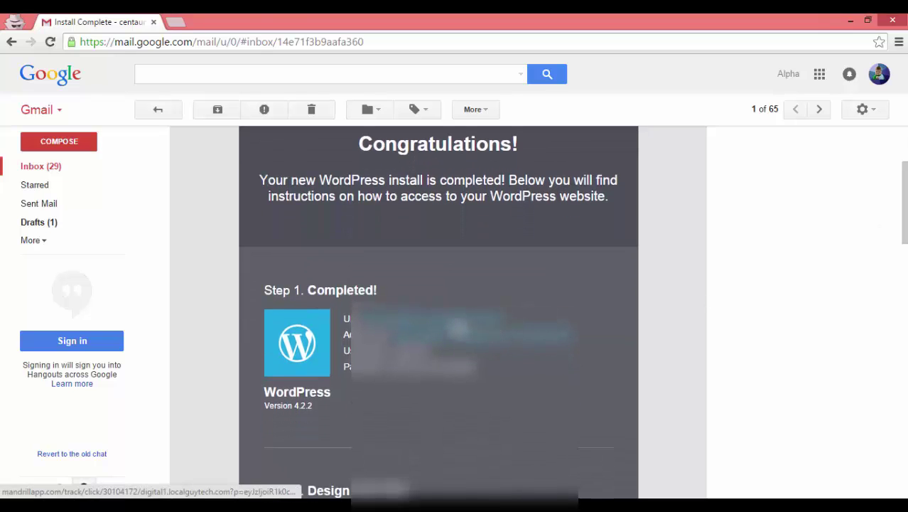
left_click(458, 328)
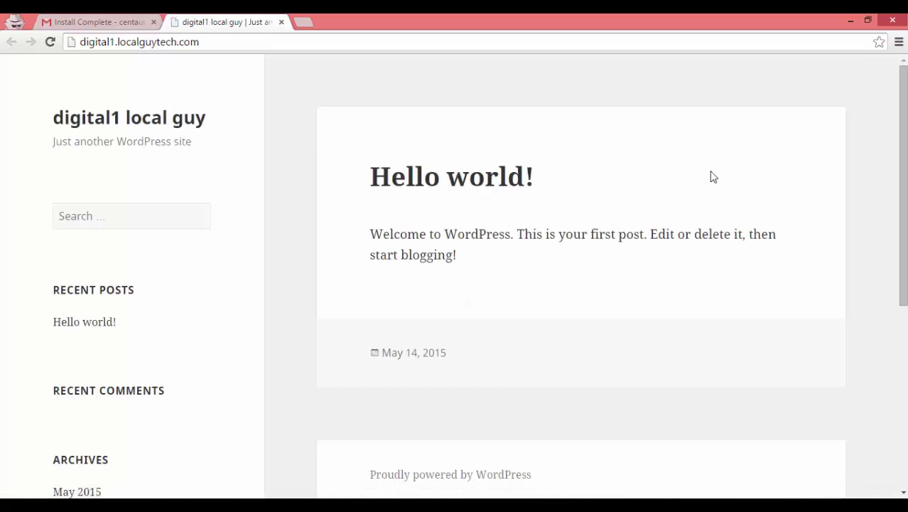
left_click(458, 41)
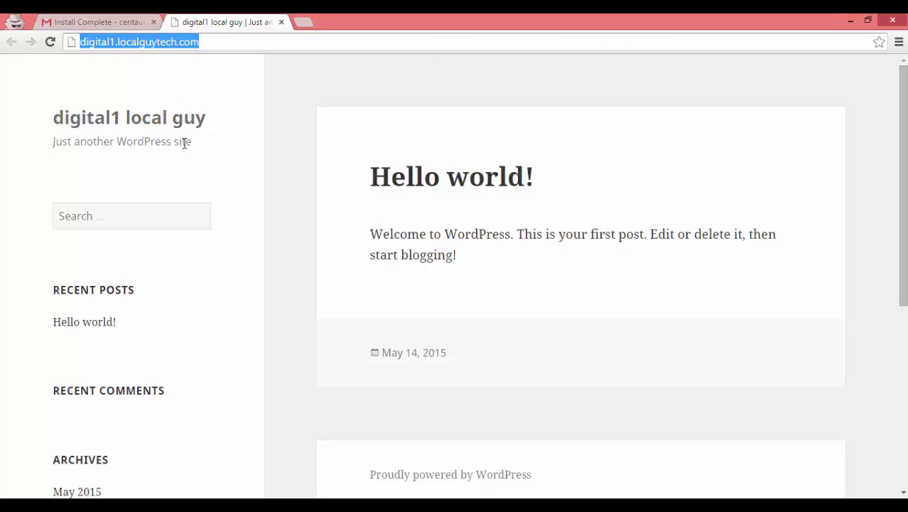
mouse_move(902, 201)
left_mouse_down()
mouse_move(903, 382)
mouse_move(903, 200)
left_mouse_up()
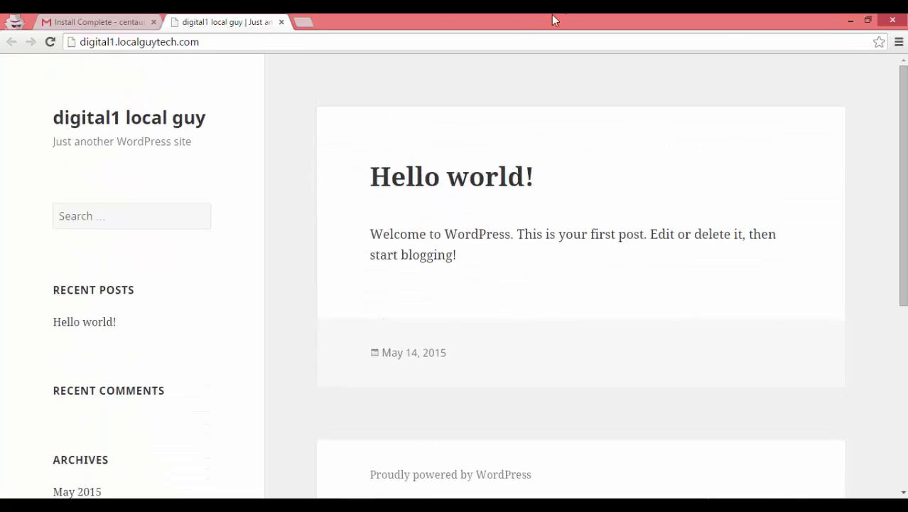
left_click(86, 20)
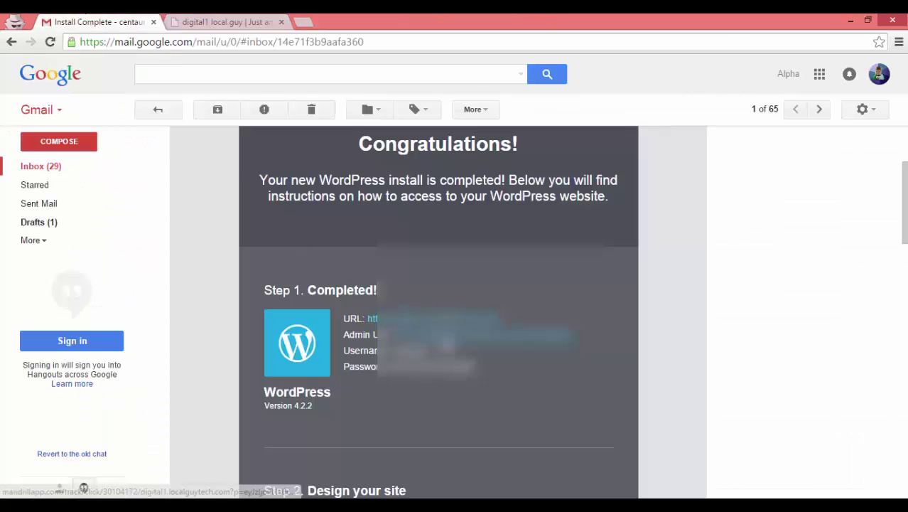
Open the emailed admin login link and paste the admin username into Username.
left_click(446, 323)
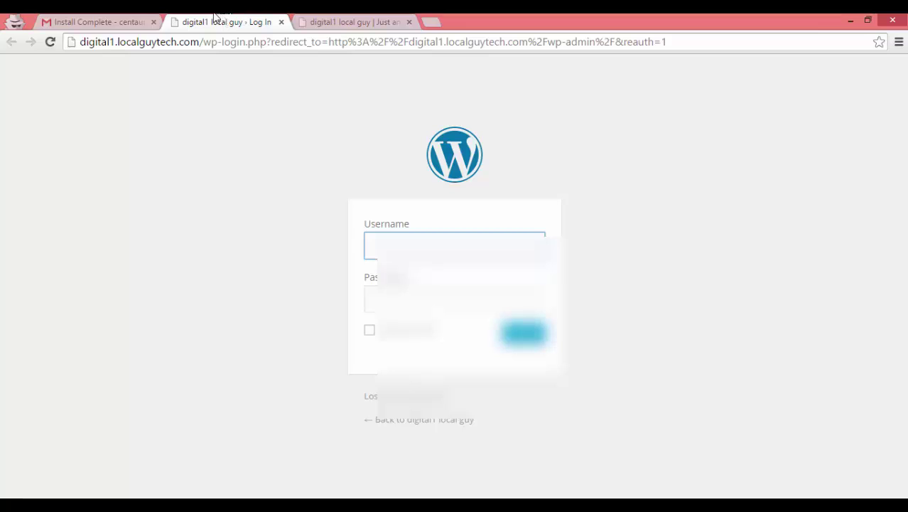
left_click(121, 22)
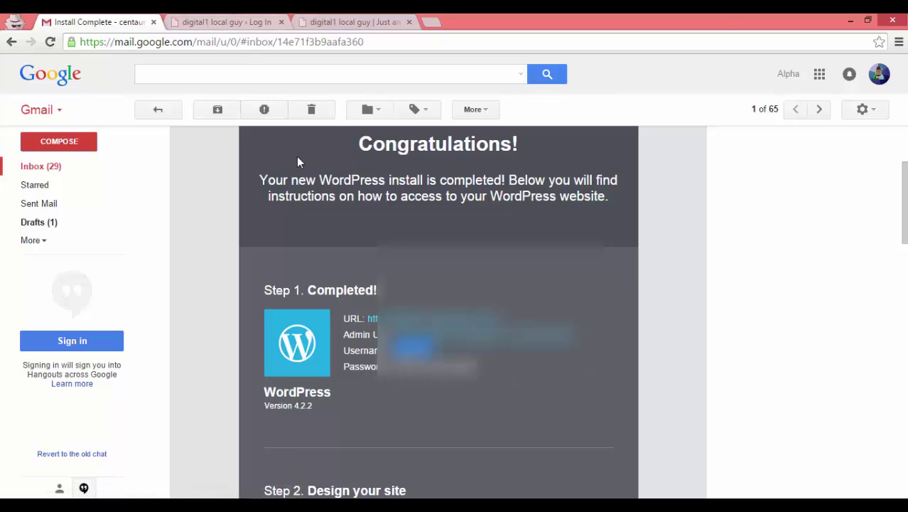
left_click(222, 20)
right_click(389, 241)
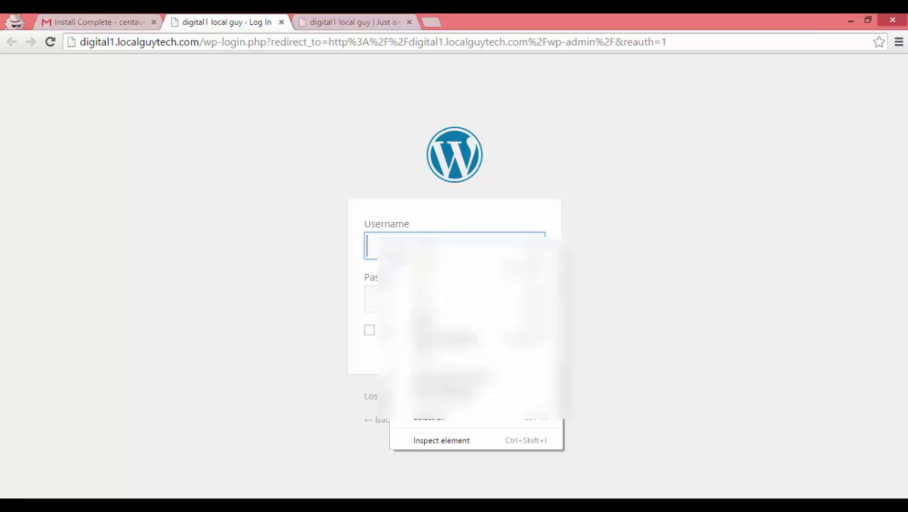
left_click(426, 334)
Copy the emailed admin password into the password field and log in.
left_click(132, 20)
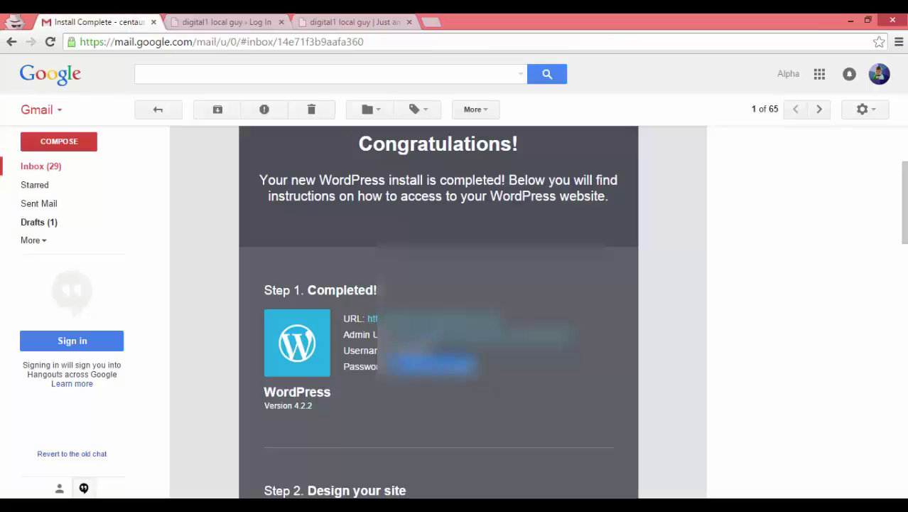
right_click(379, 354)
left_click(405, 363)
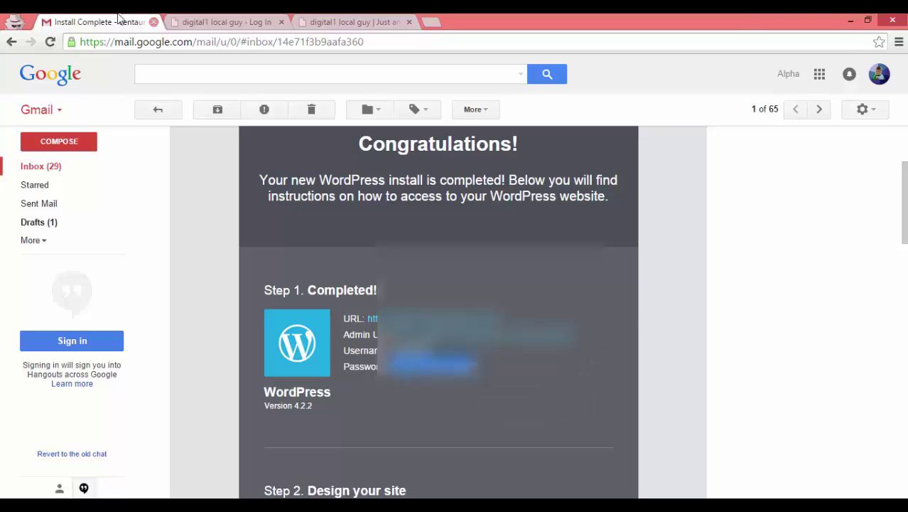
left_click(213, 22)
right_click(419, 307)
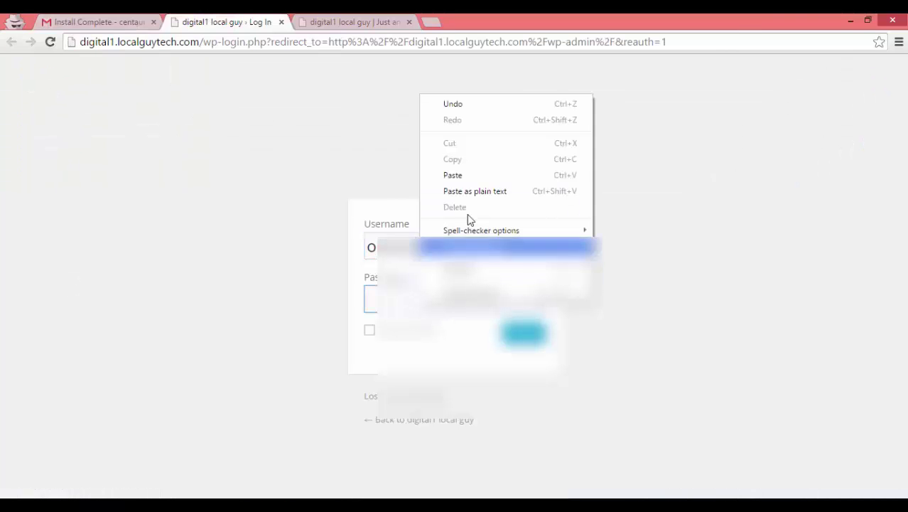
left_click(456, 175)
left_click(434, 242)
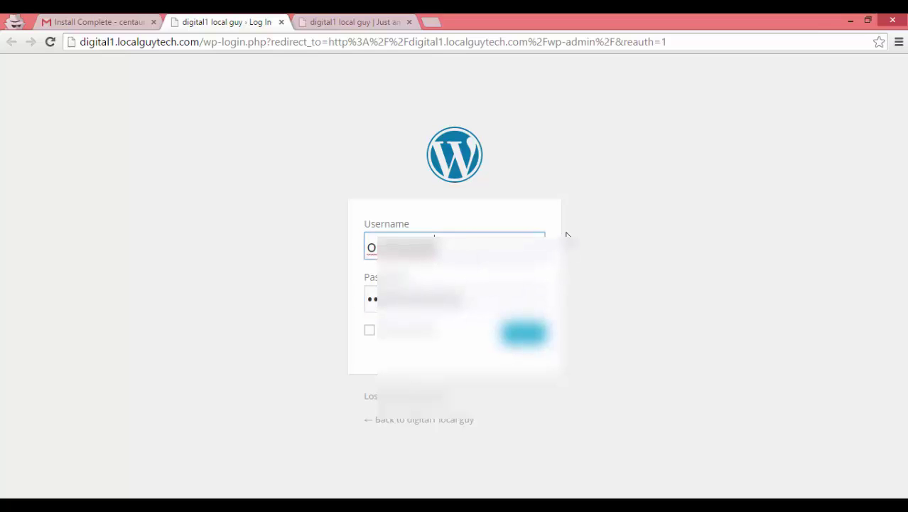
left_click(533, 338)
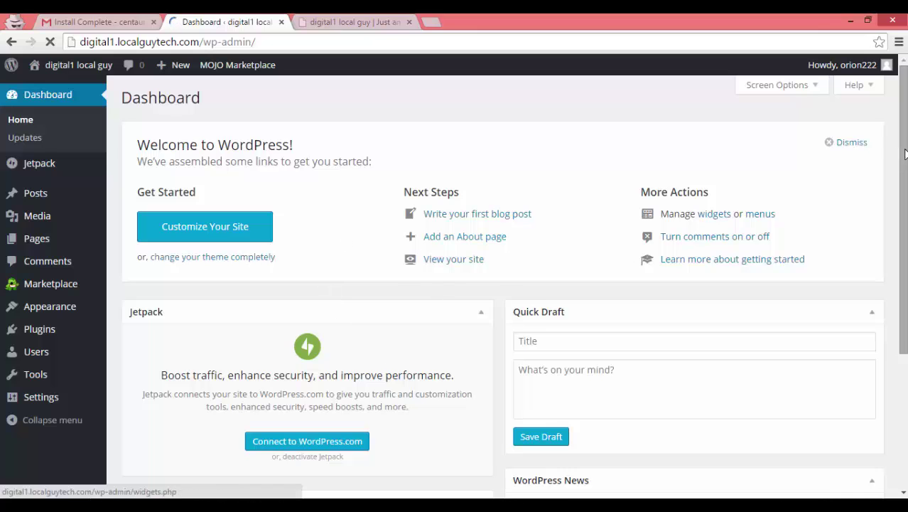
Go to Appearance > Themes from the admin sidebar.
scroll(906, 126, "down", 3)
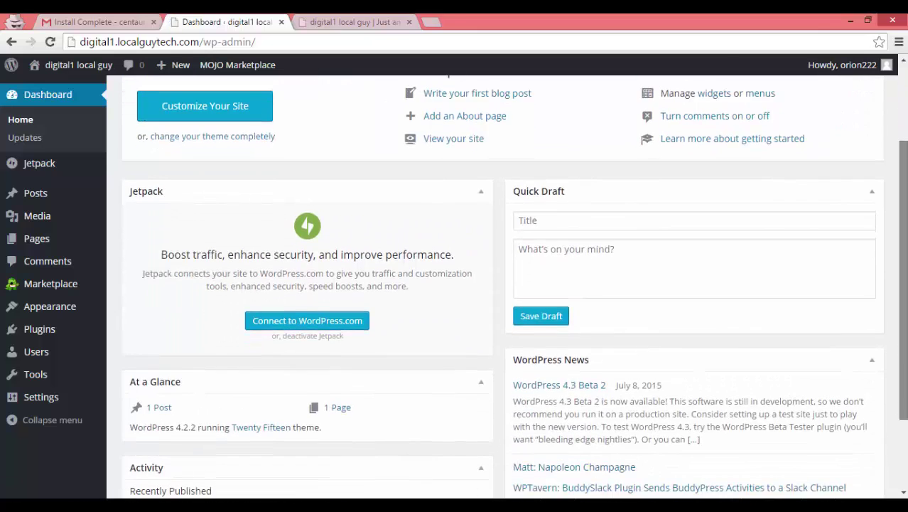
scroll(514, 287, "up", 3)
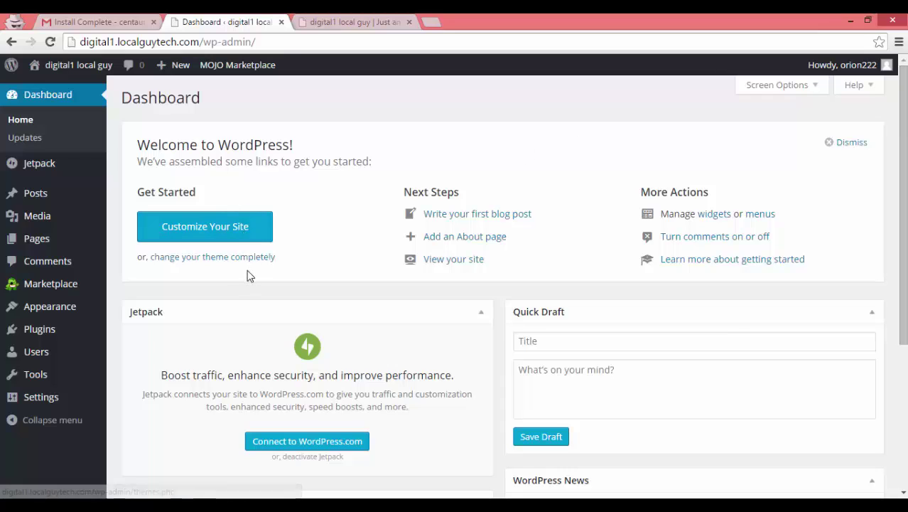
left_click(63, 307)
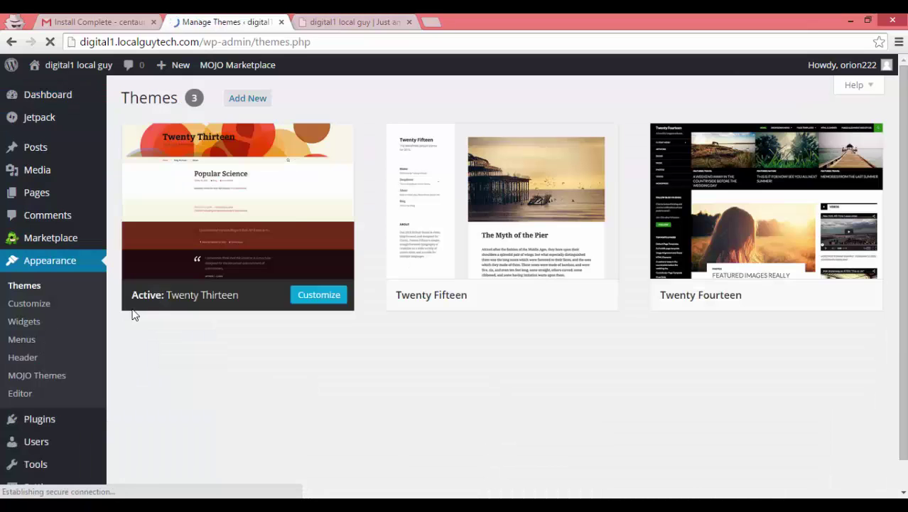
Activate the Twenty Fourteen theme on the Themes page.
mouse_move(168, 264)
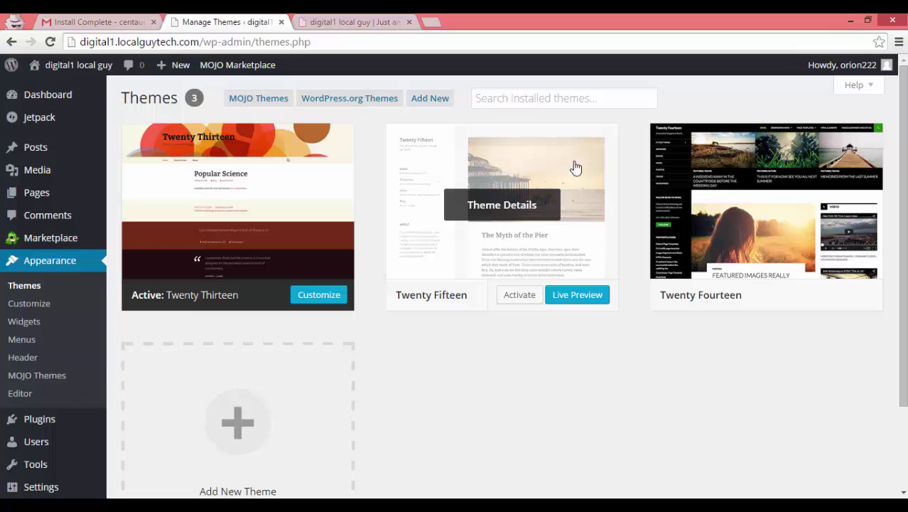
mouse_move(693, 229)
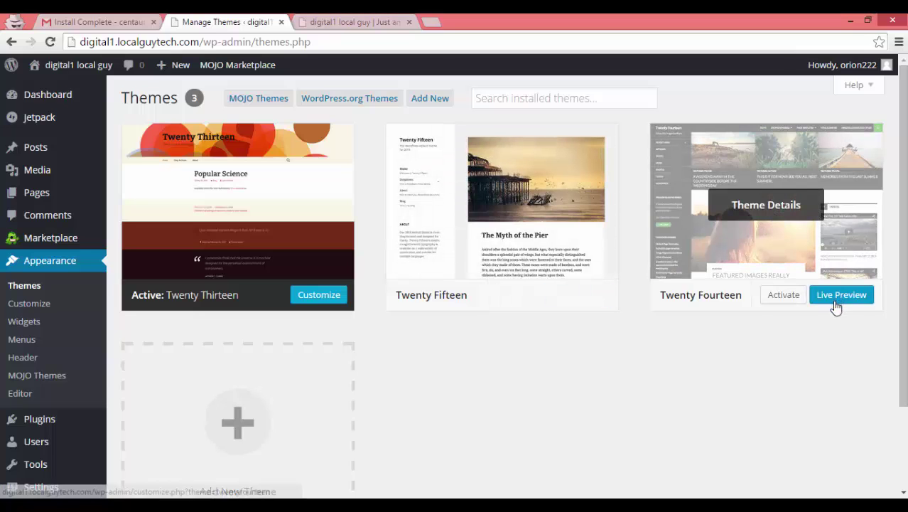
left_click(783, 297)
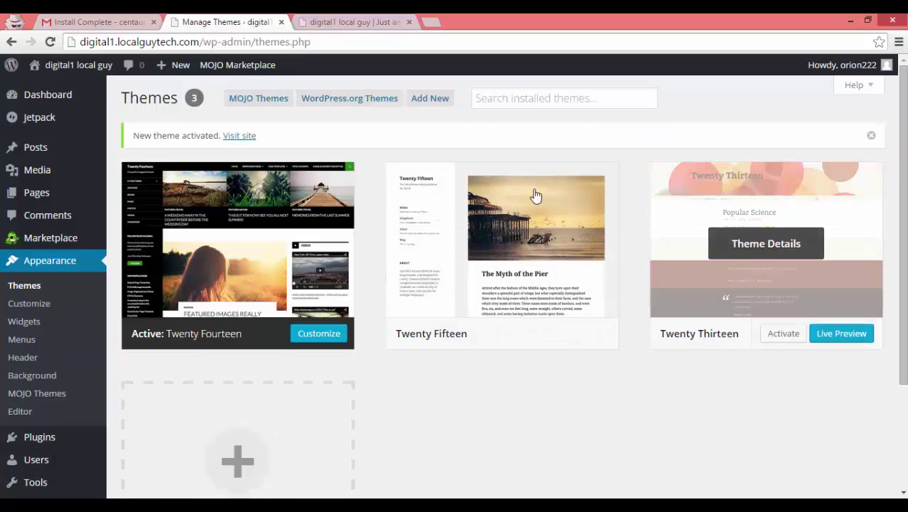
Load digital1.localguytech.com in a new browser tab.
left_click(436, 26)
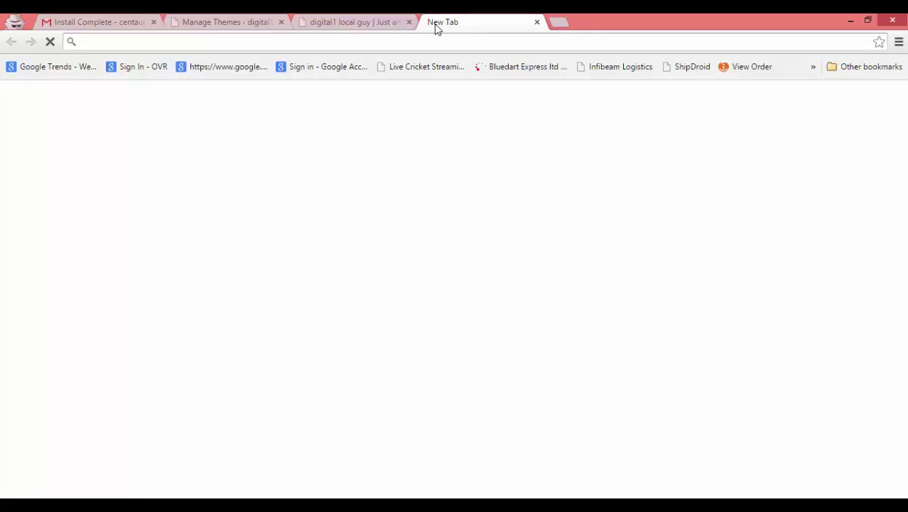
type("digital")
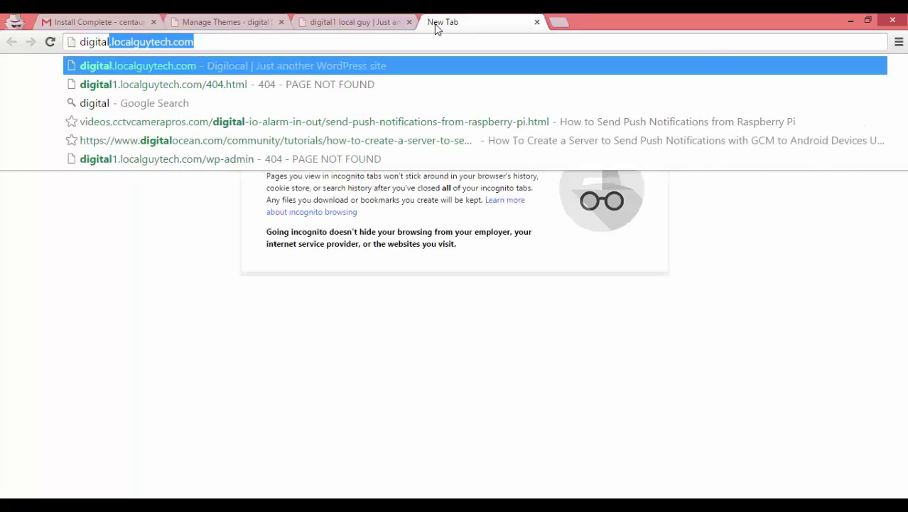
type("1.c")
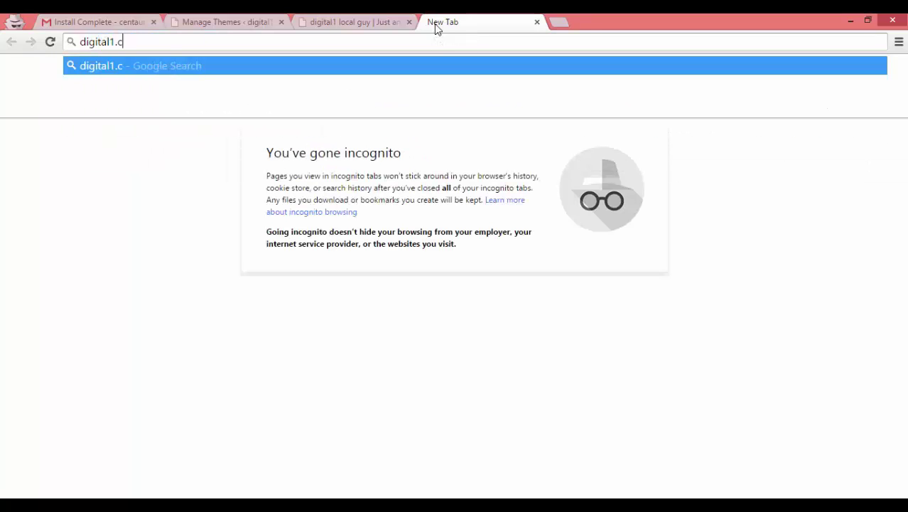
key("BackSpace")
type("locla")
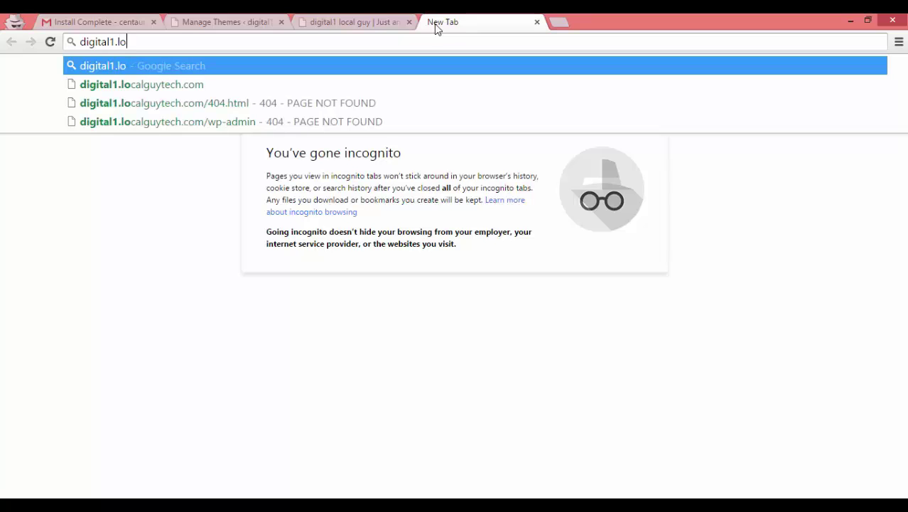
key("BackSpace")
key("BackSpace")
type("a")
key("Down")
key("Return")
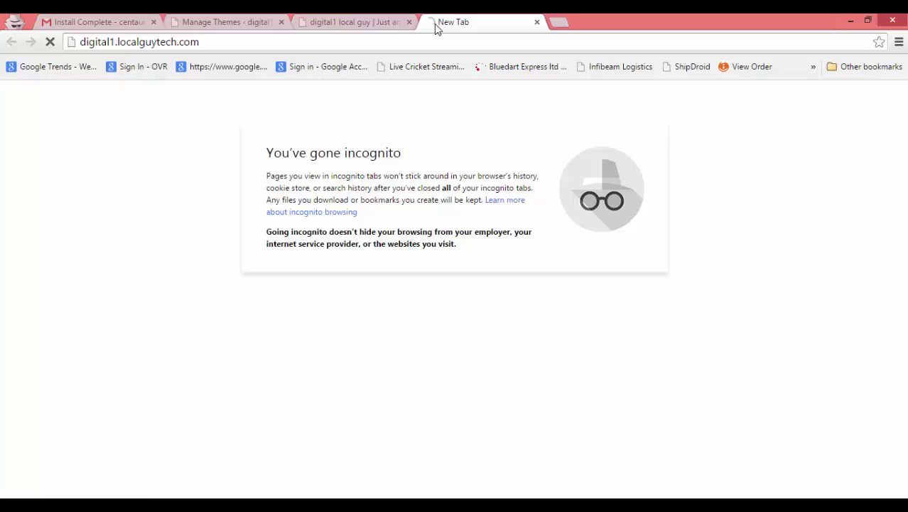